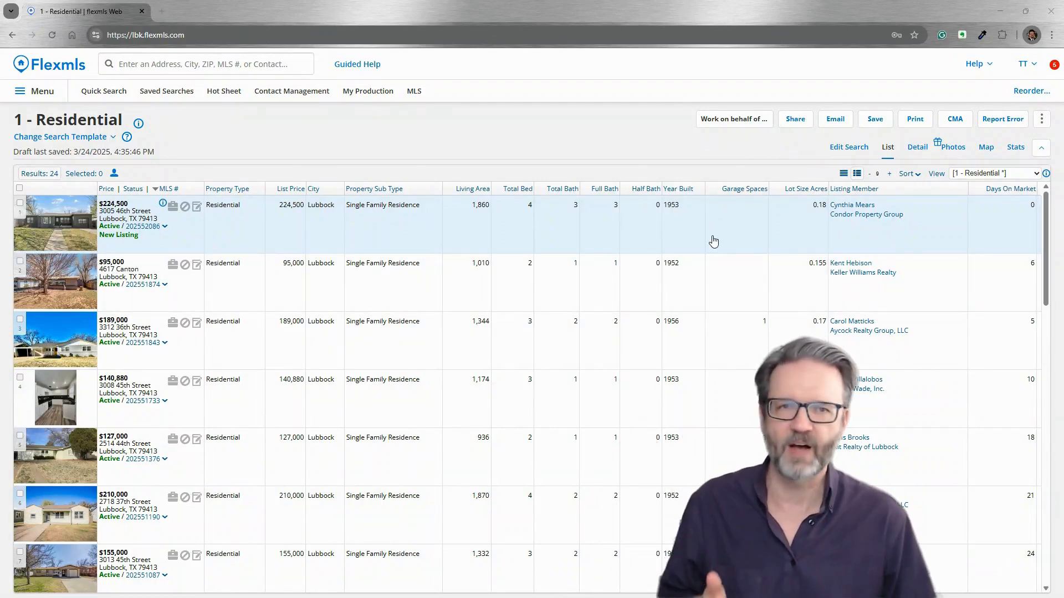
From the View dropdown, start a new view based on the current 1 - Residential view
click(1005, 178)
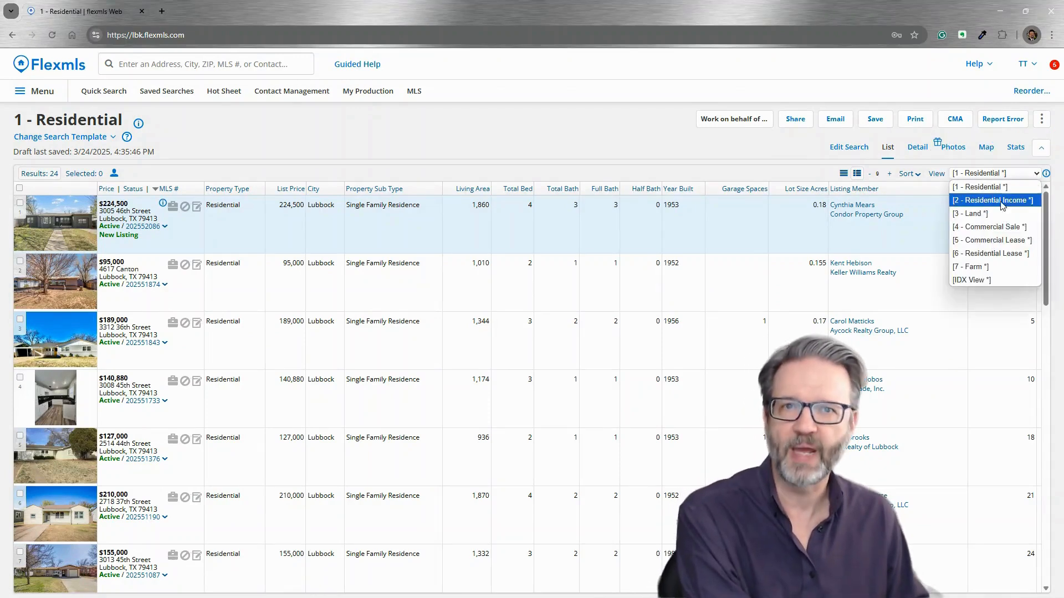
click(937, 174)
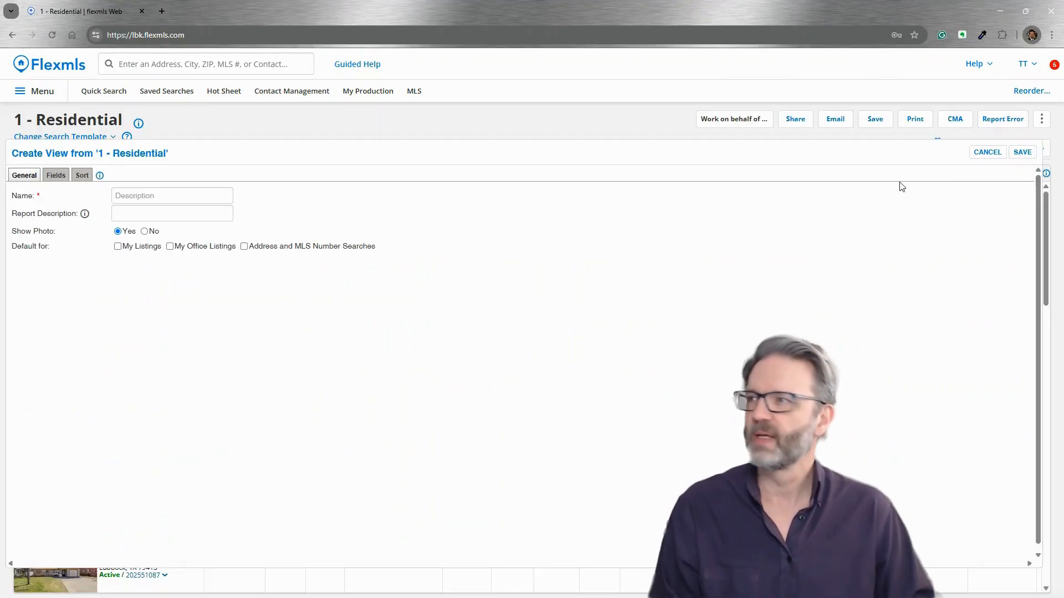
Name the view 'Tracy's View' with the report description 'Residential plus DOM'
click(159, 196)
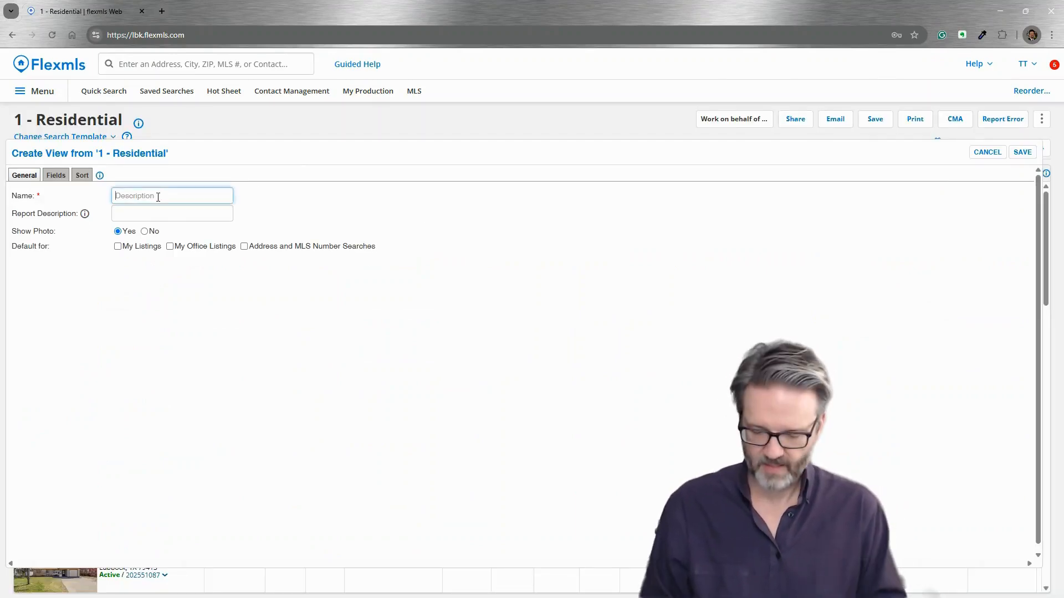
text(Tracy's V)
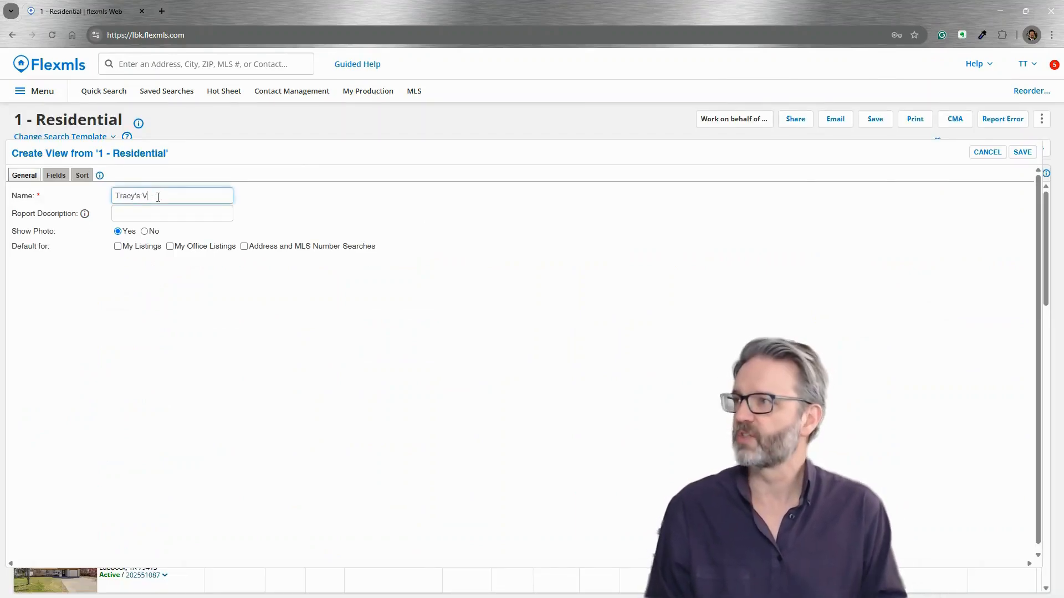
text(iew)
key(Tab)
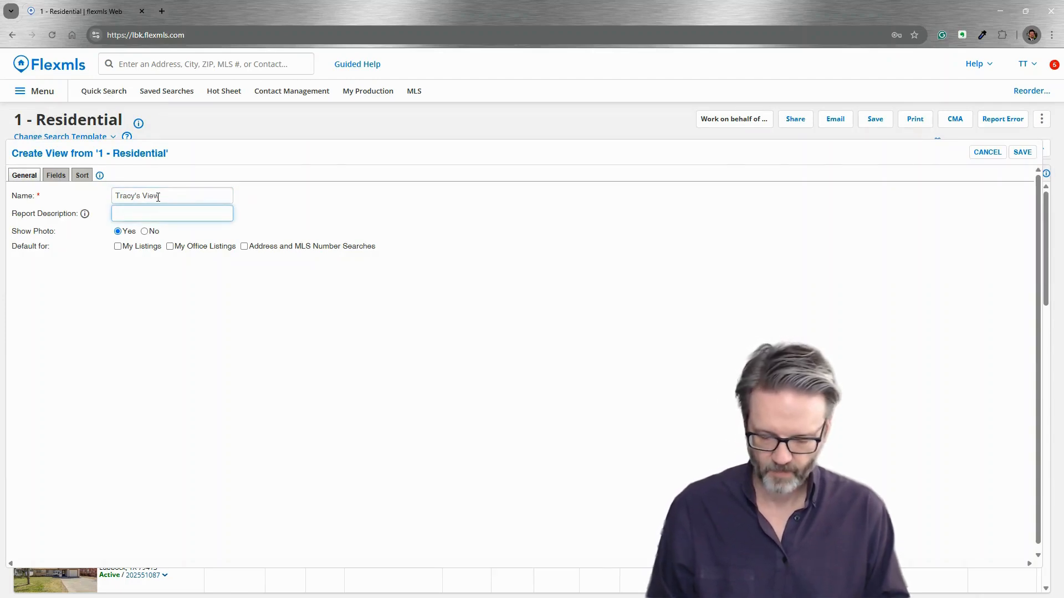
text(Residential pl)
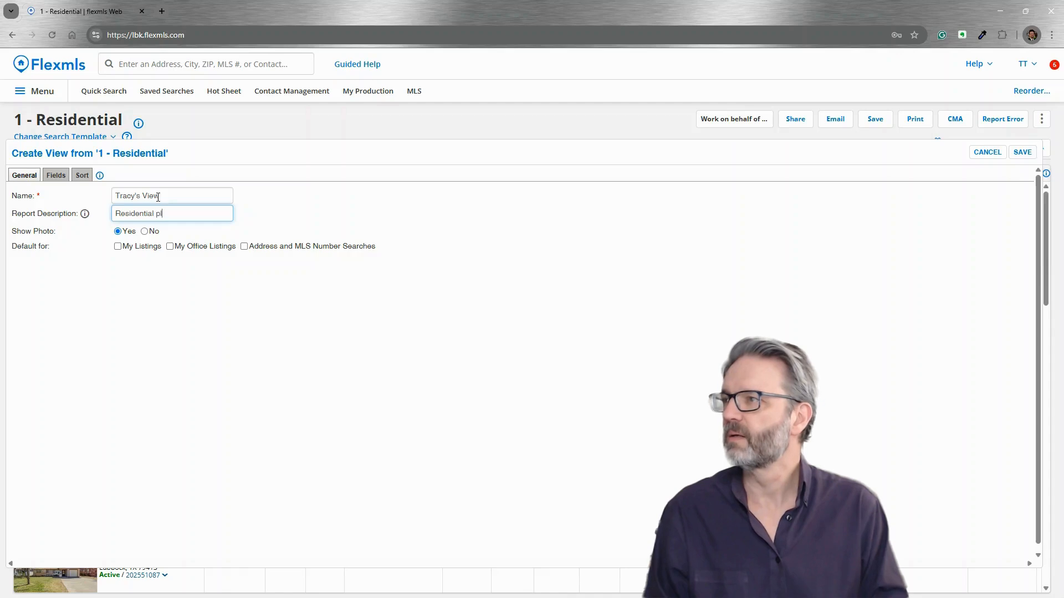
text(us DOM)
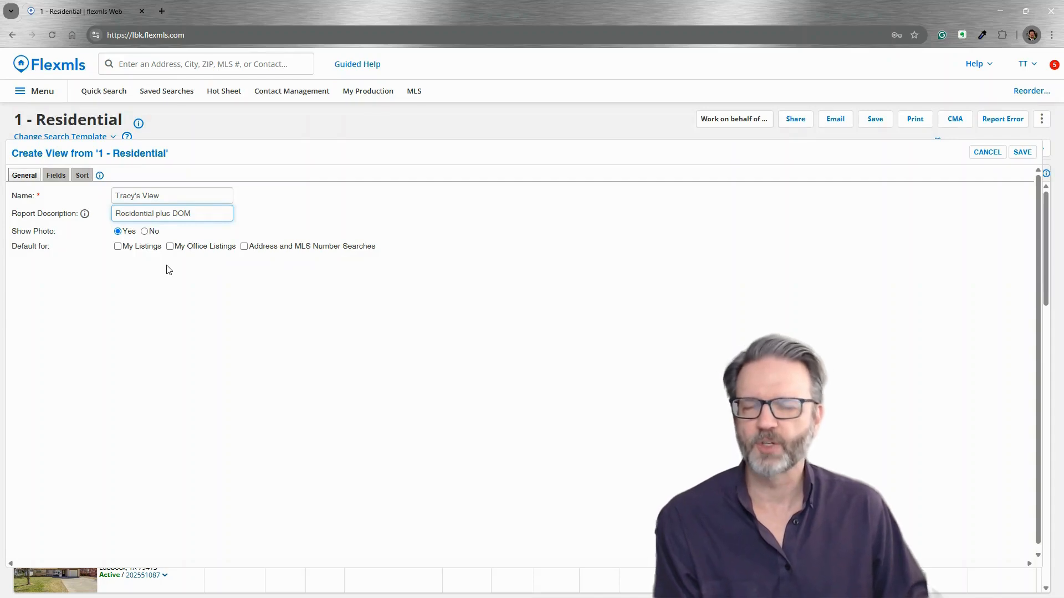
Remove the Listing Member and City columns from the view's selected fields
click(58, 178)
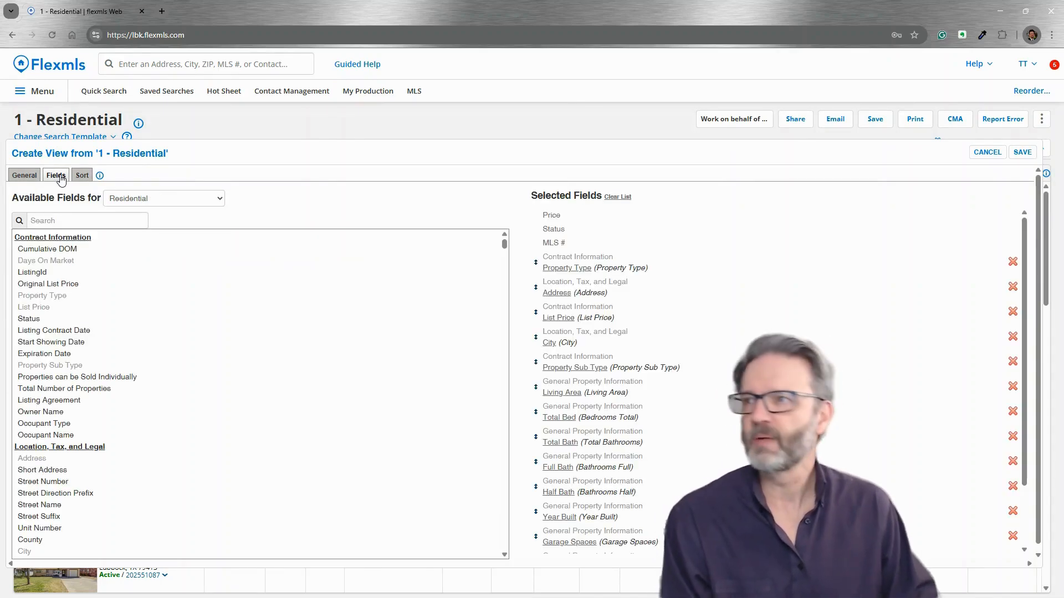
scroll(595, 308, down, 1)
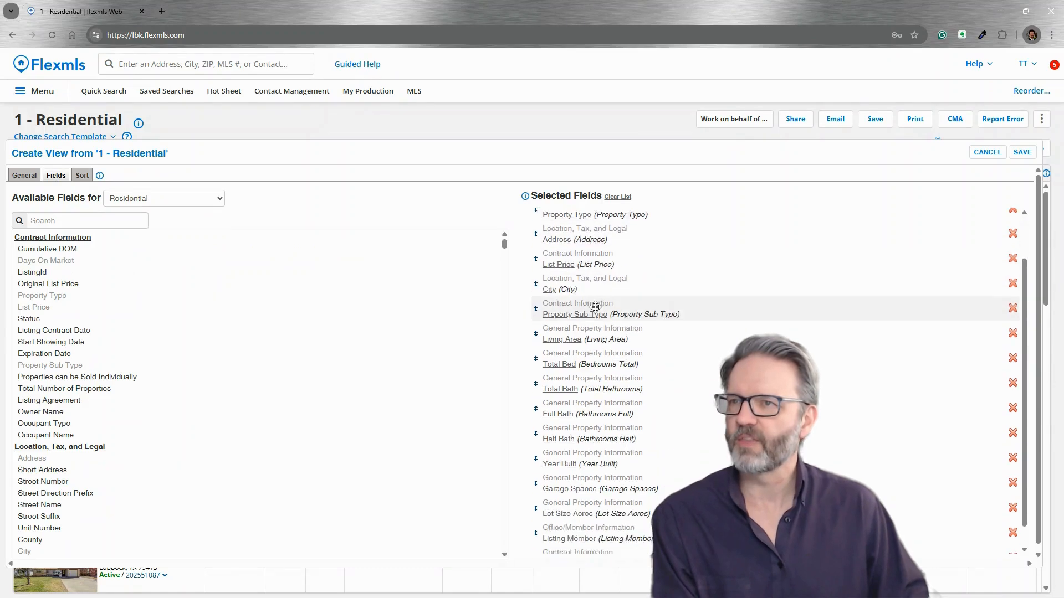
scroll(594, 308, down, 1)
scroll(610, 382, up, 2)
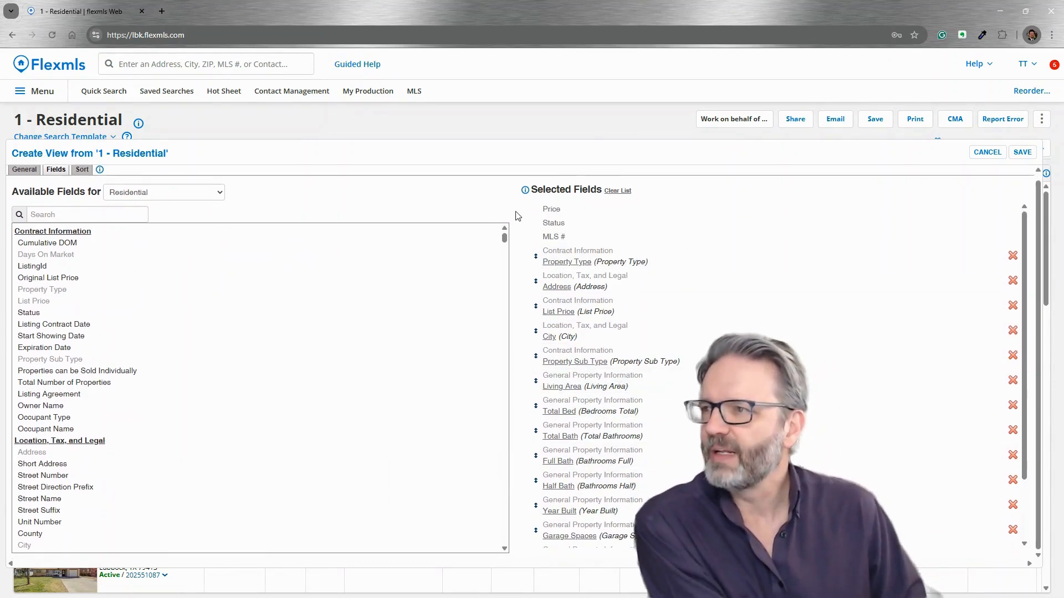
scroll(609, 366, down, 2)
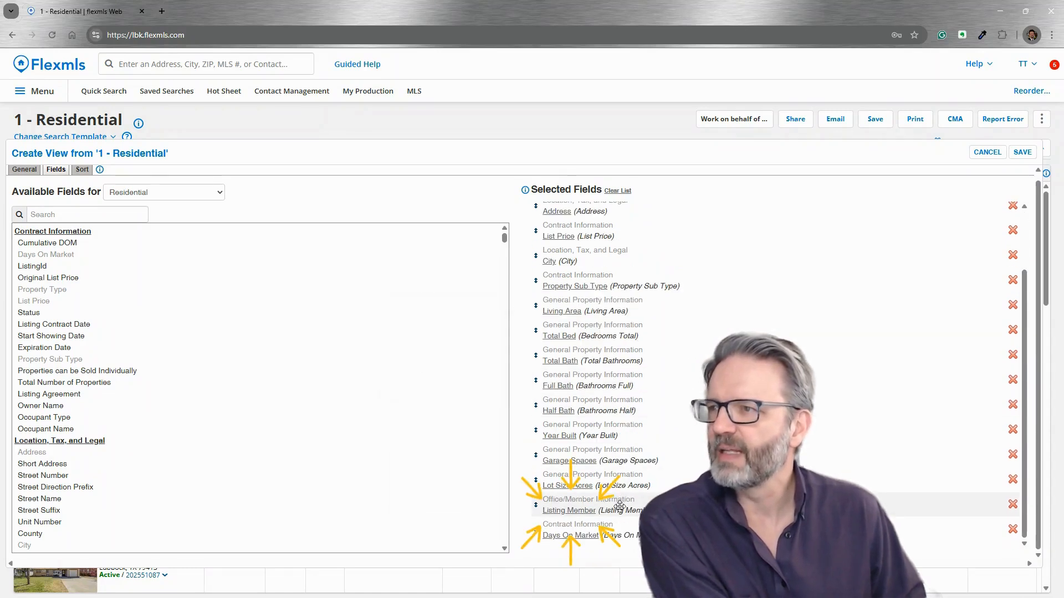
mouse_move(620, 506)
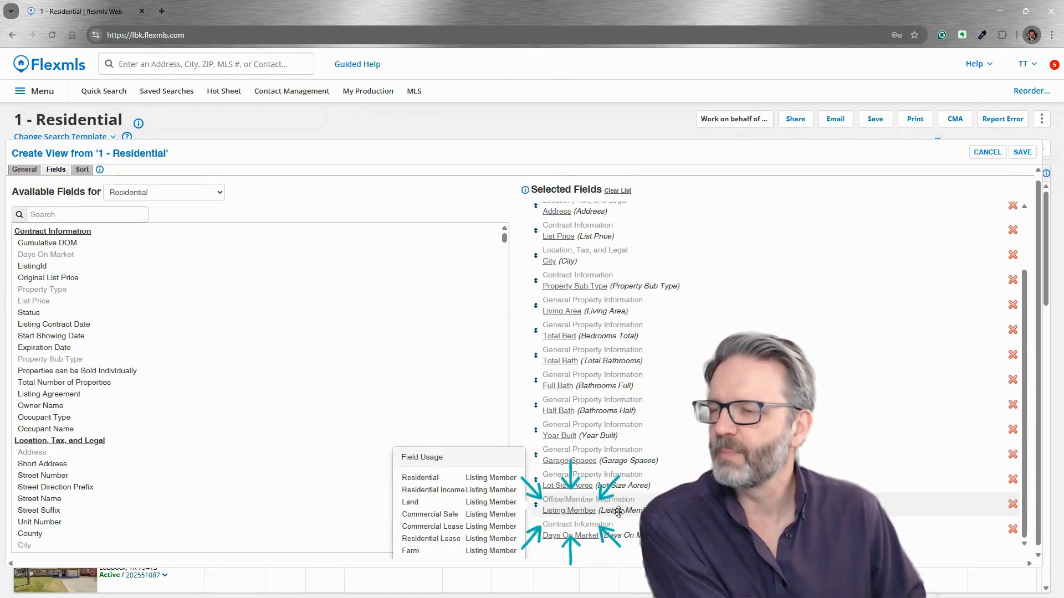
click(1013, 505)
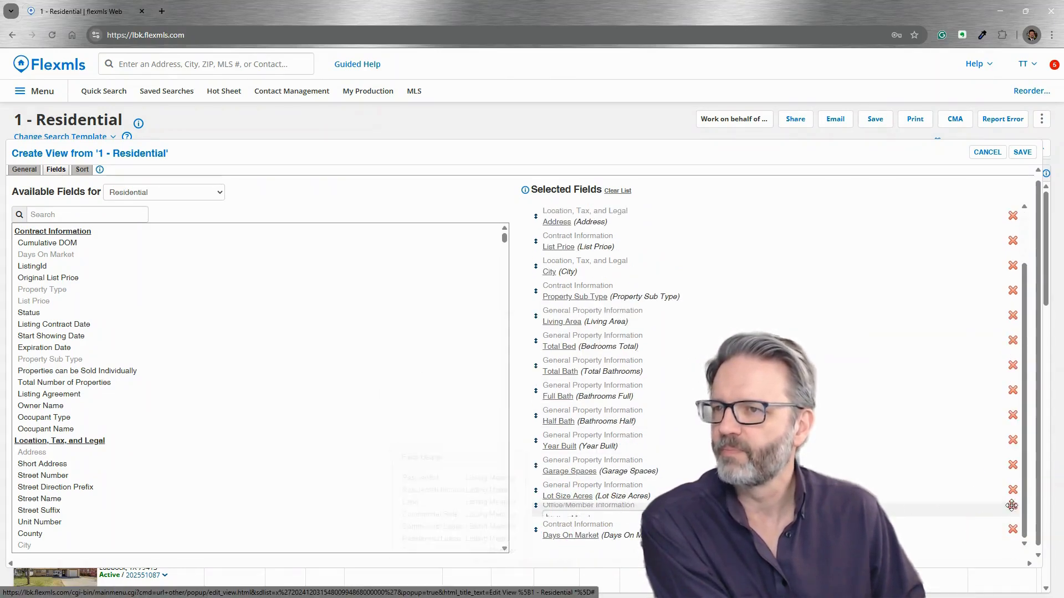
mouse_move(582, 291)
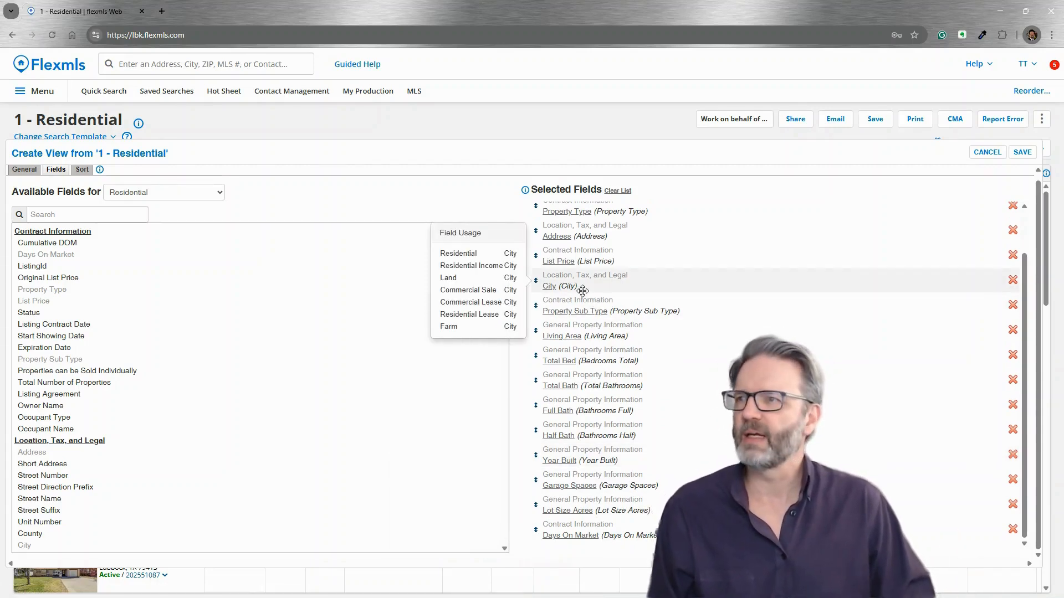
click(1015, 285)
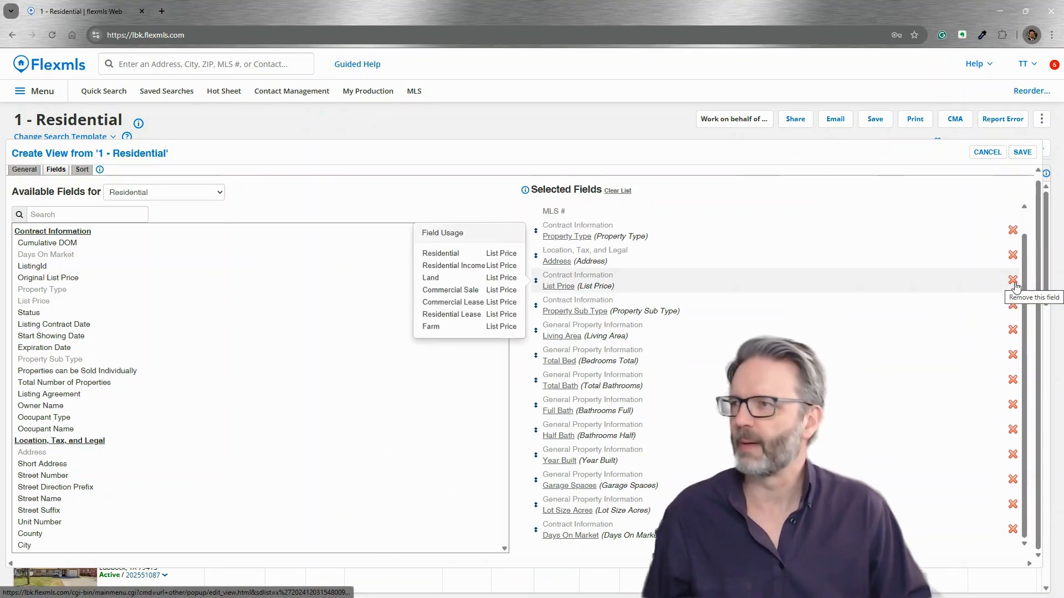
click(75, 215)
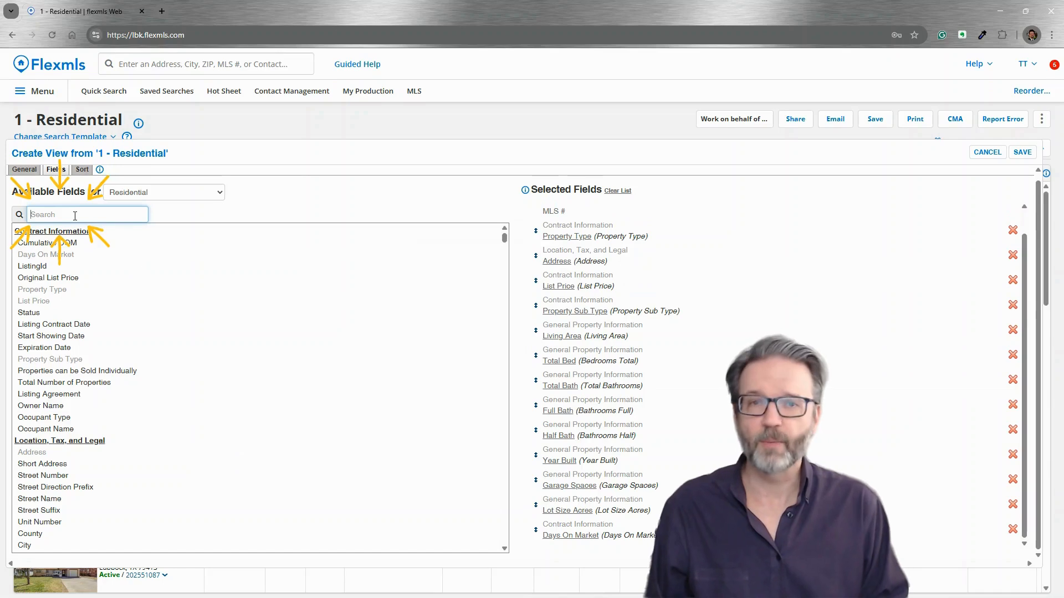
Search the available fields for 'days' and confirm Days On Market is already selected
text(dom)
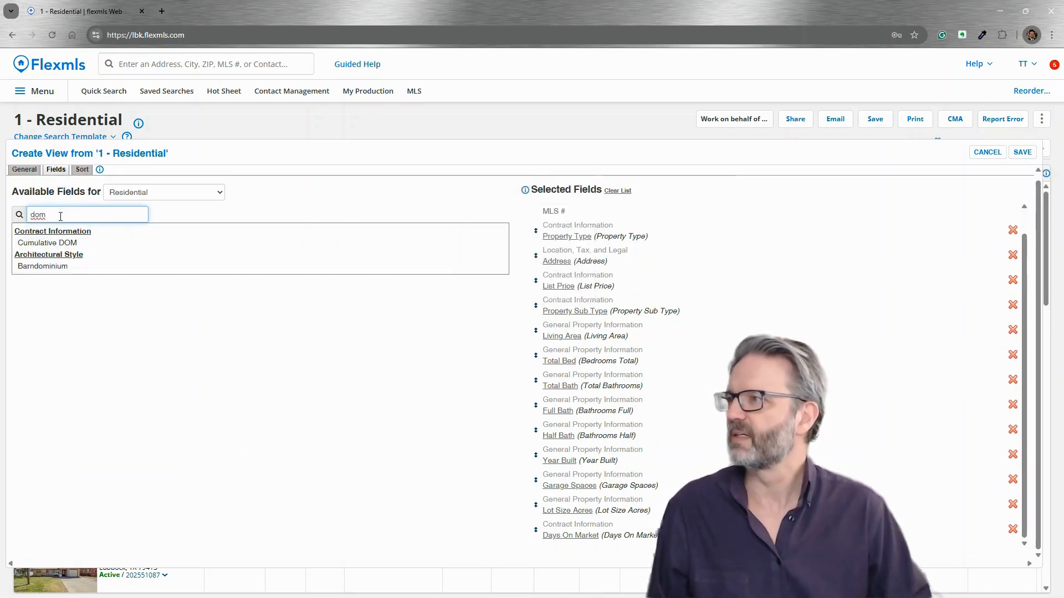
key(ctrl+a)
text(days)
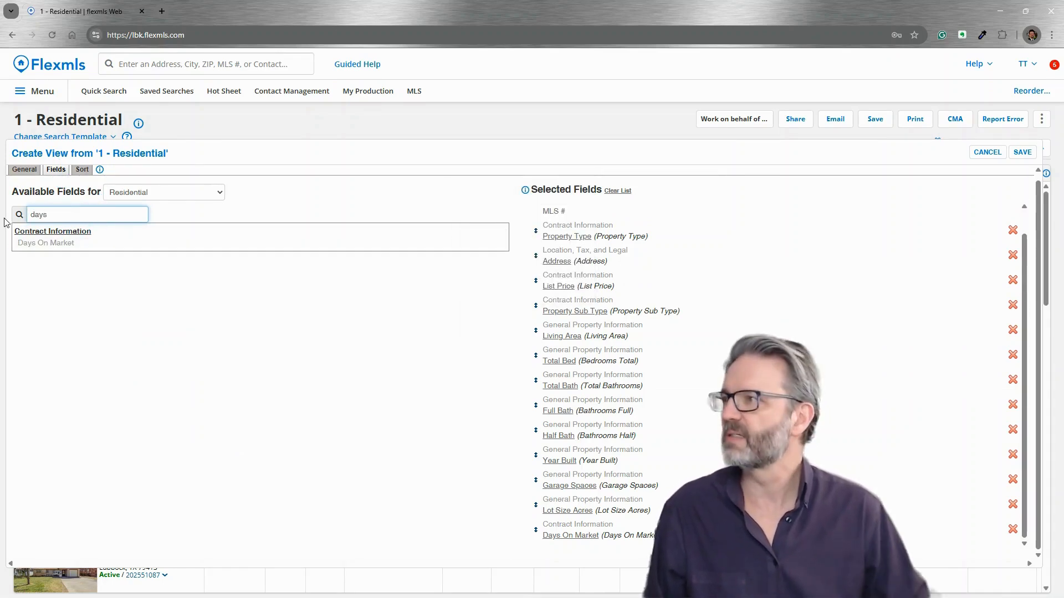
click(57, 245)
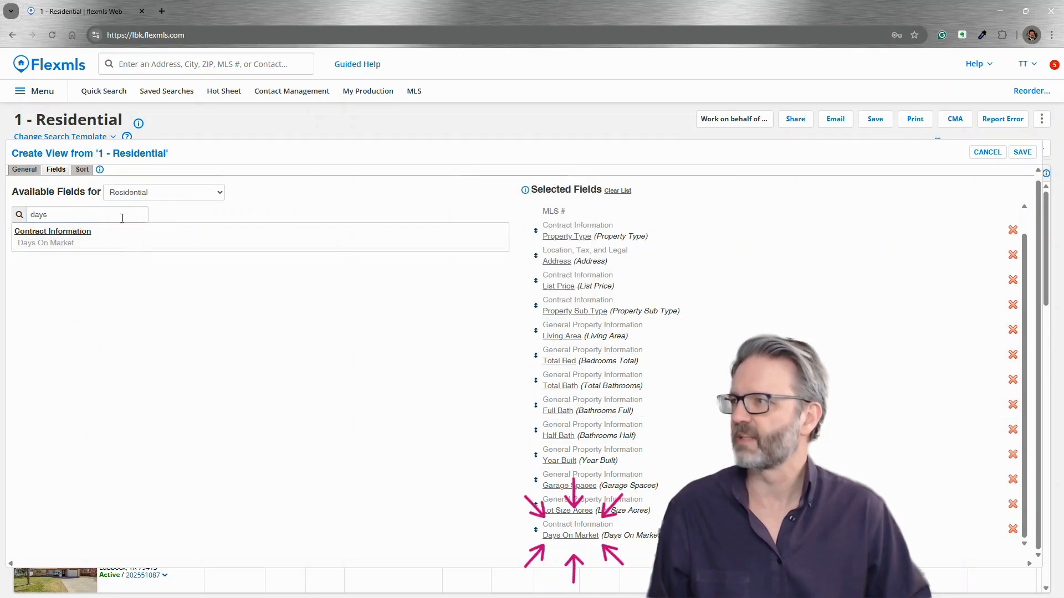
Add Cumulative DOM to the selected fields by searching 'com'
click(59, 214)
drag(60, 215, 2, 222)
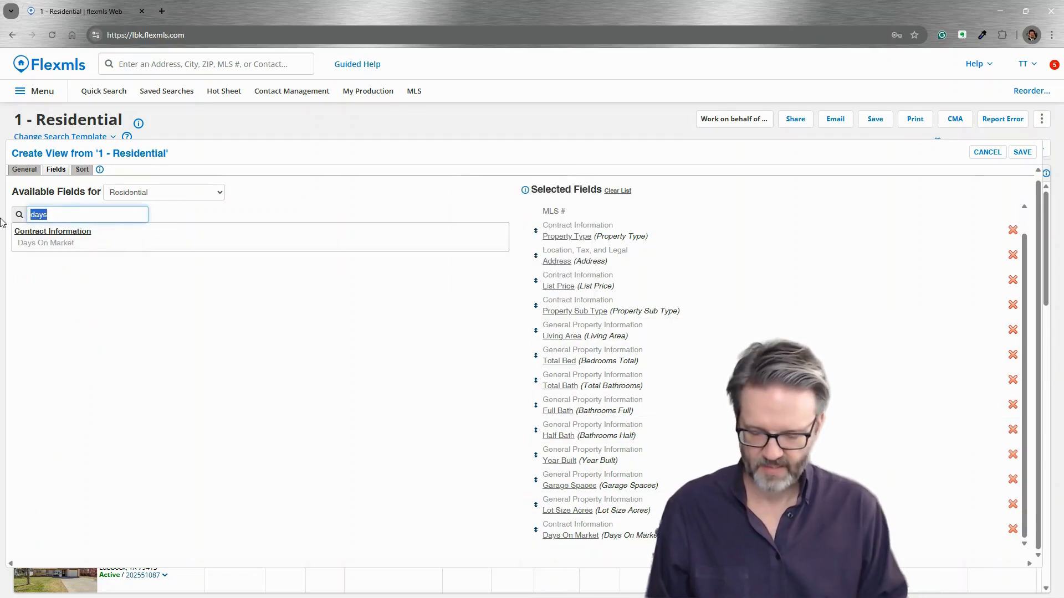
text(c)
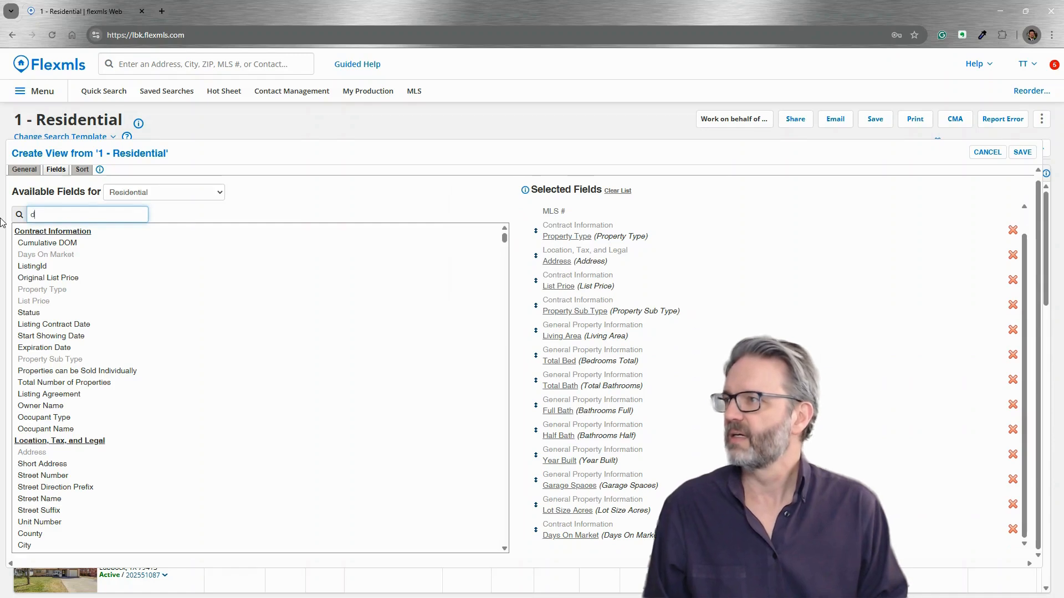
text(om)
mouse_move(34, 248)
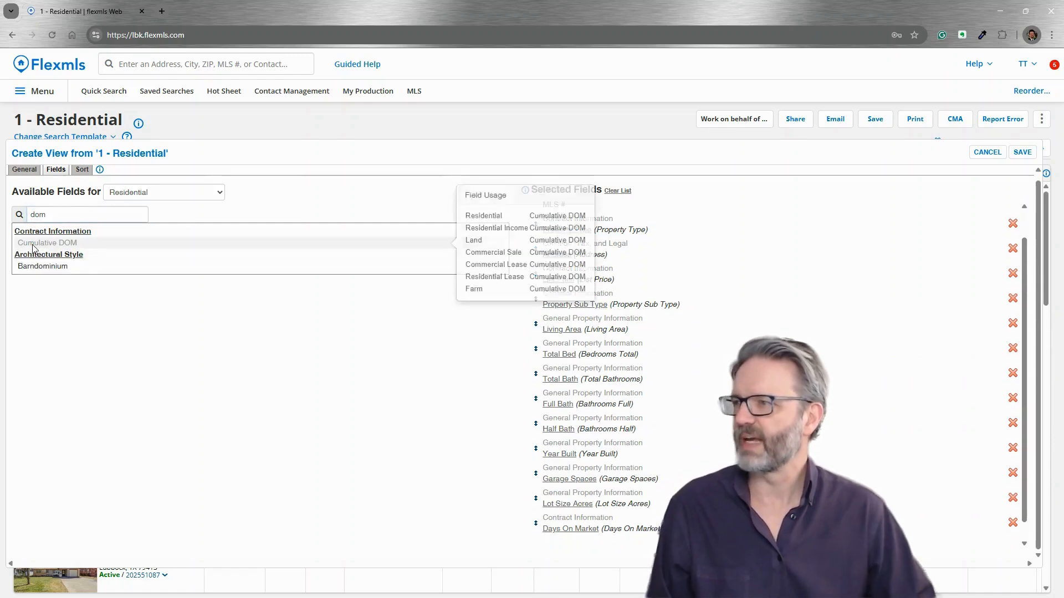
click(84, 245)
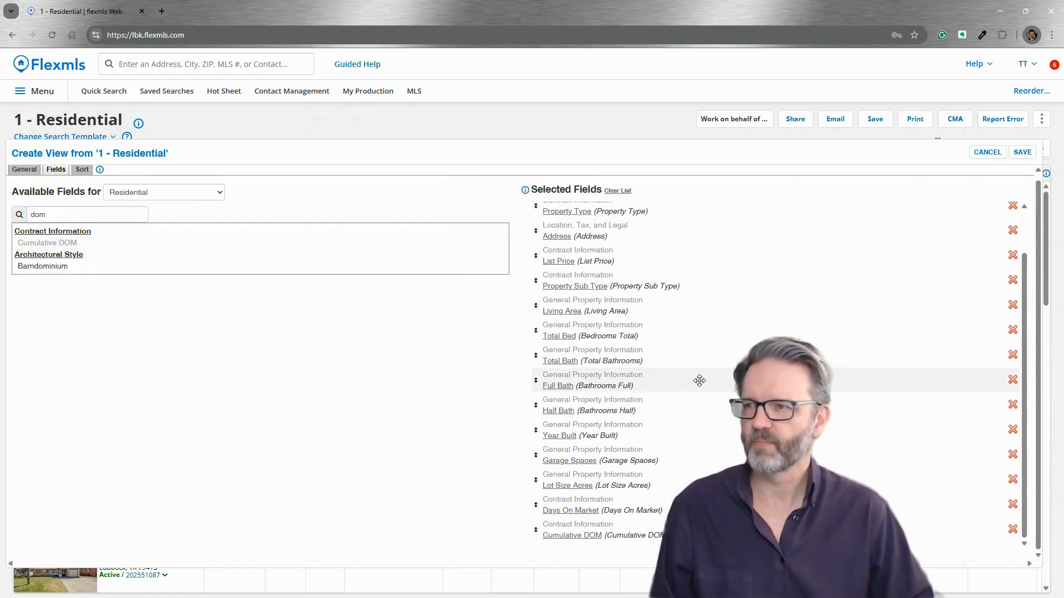
mouse_move(699, 381)
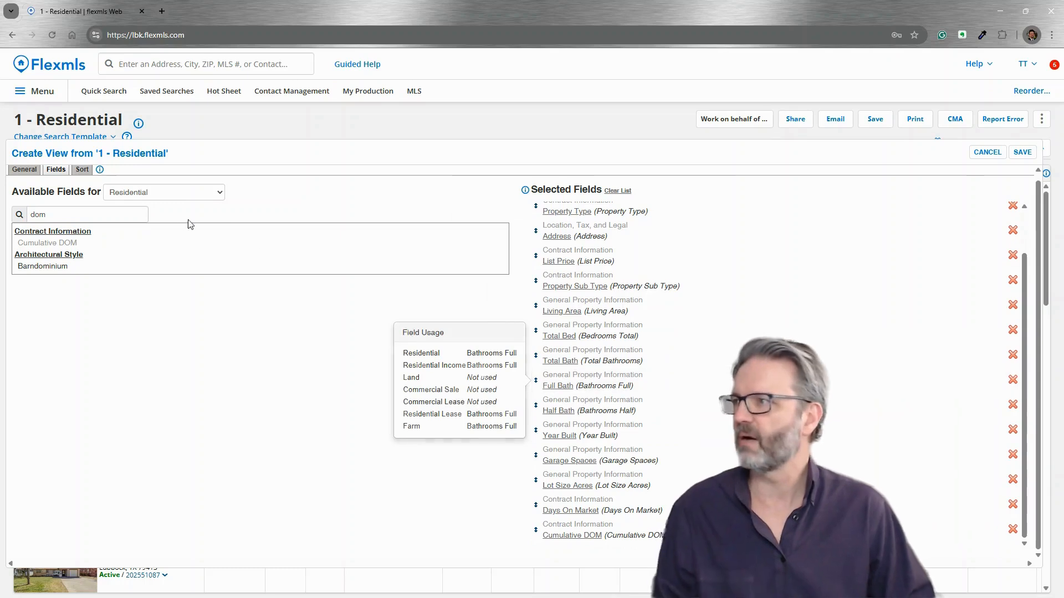
drag(73, 214, 2, 220)
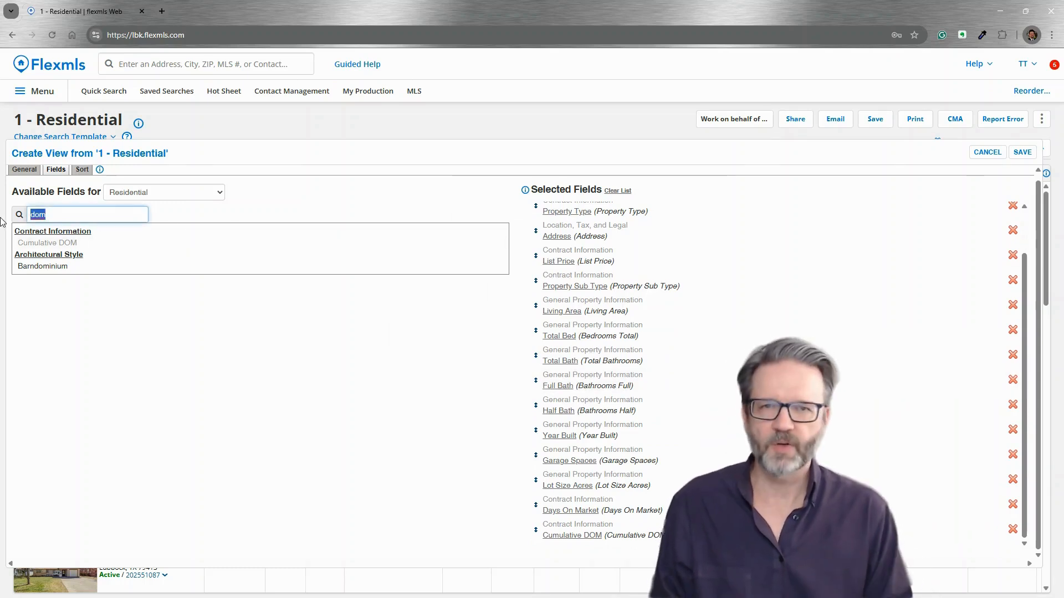
text(basre)
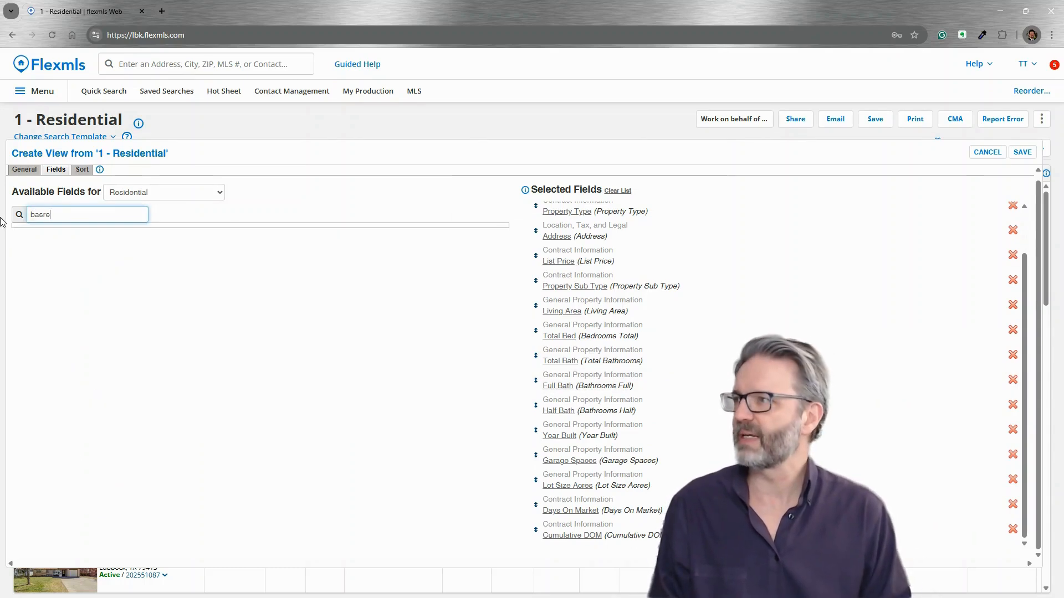
key(BackSpace)
key(BackSpace)
text(e)
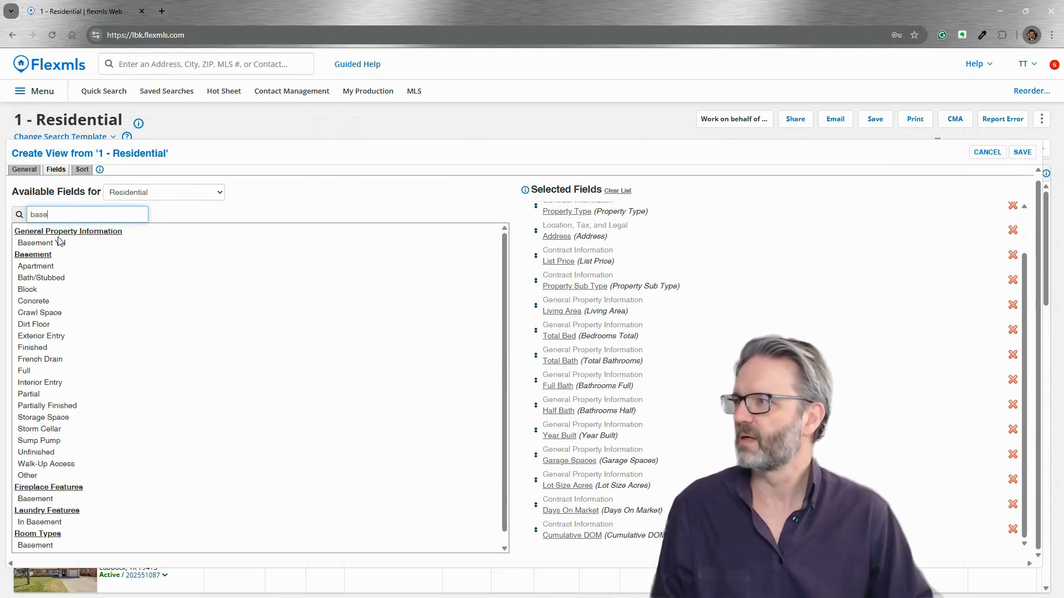
Add Basement YN and move Days On Market and Cumulative DOM directly under List Price
mouse_move(56, 247)
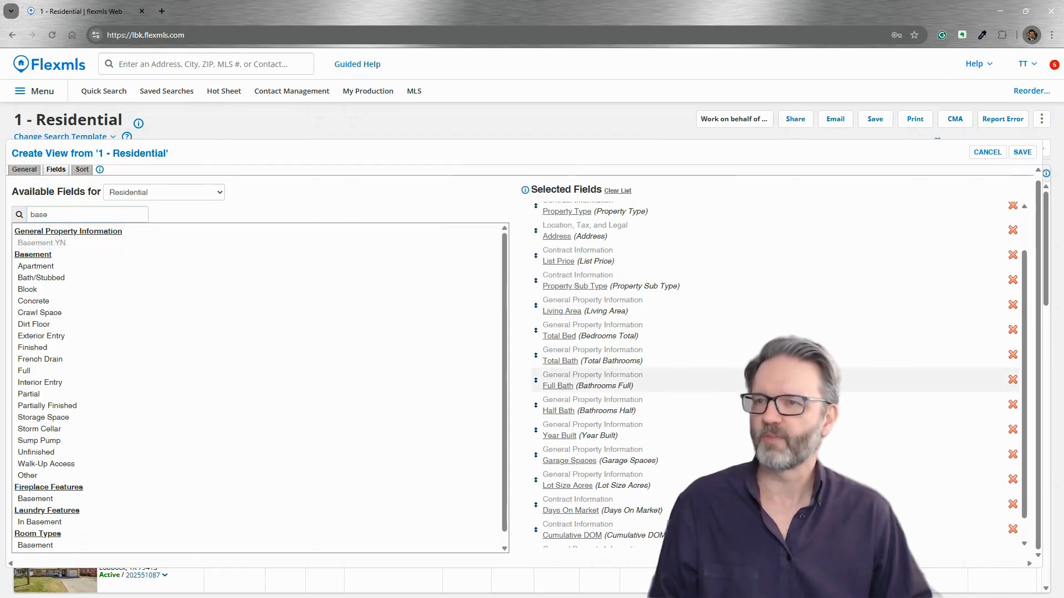
scroll(775, 452, down, 1)
mouse_move(383, 472)
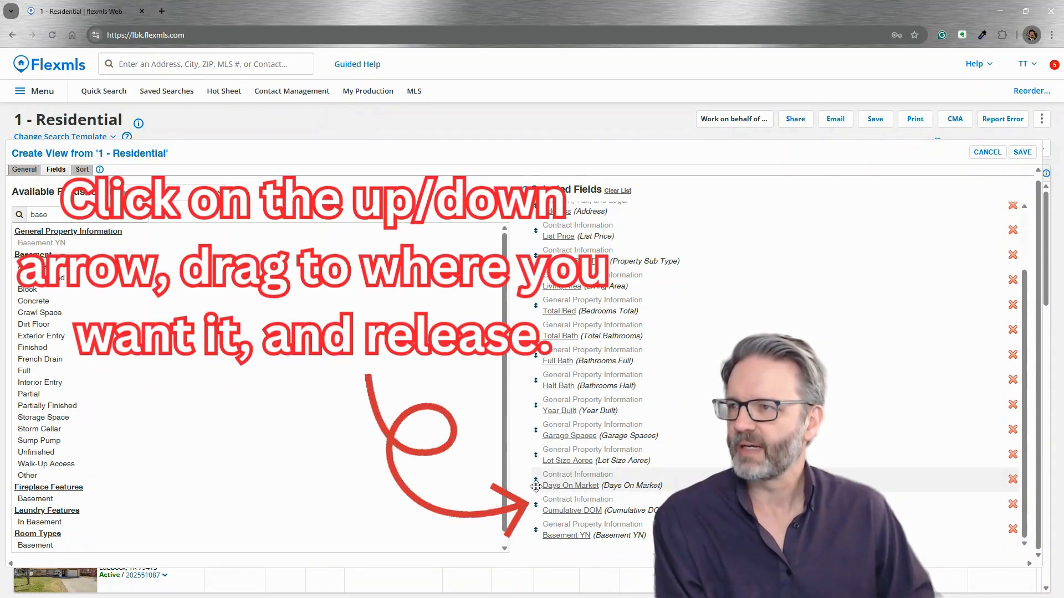
drag(535, 487, 529, 277)
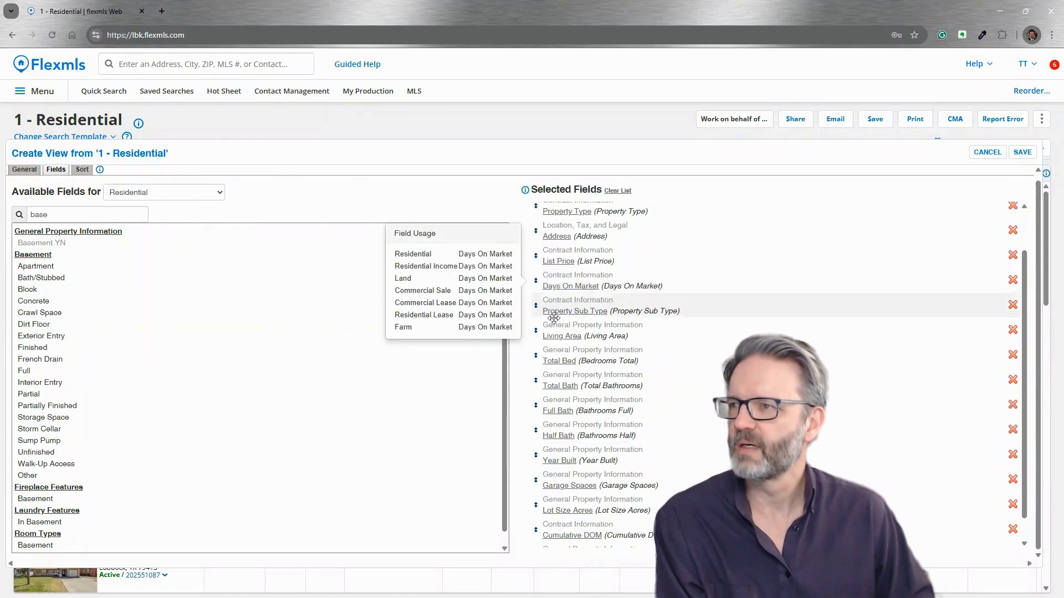
drag(535, 529, 539, 303)
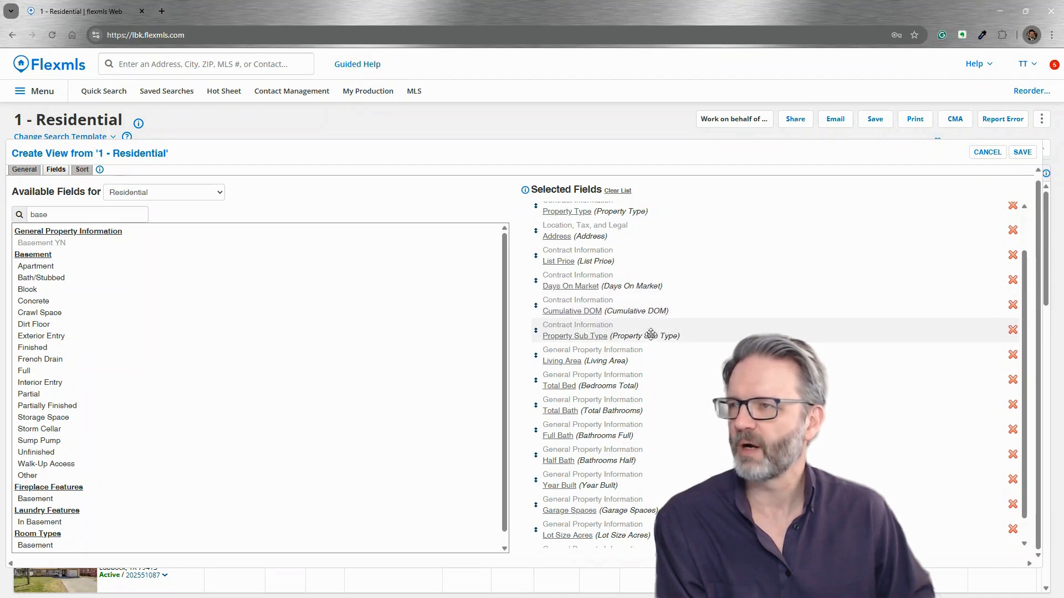
scroll(579, 525, down, 1)
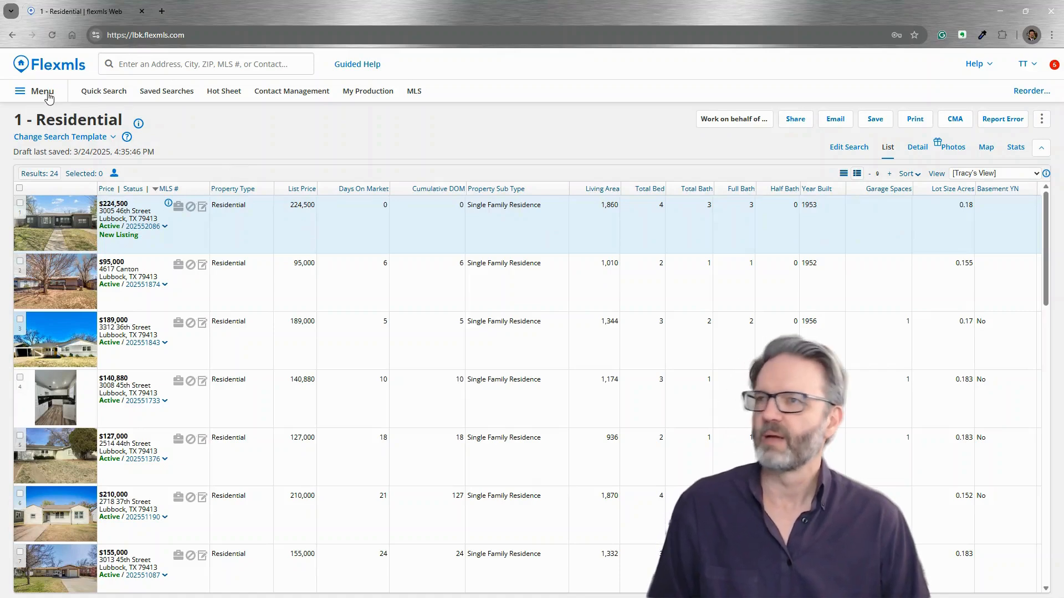
Check the View dropdown to confirm Tracy's View is saved and applied to the results
click(989, 175)
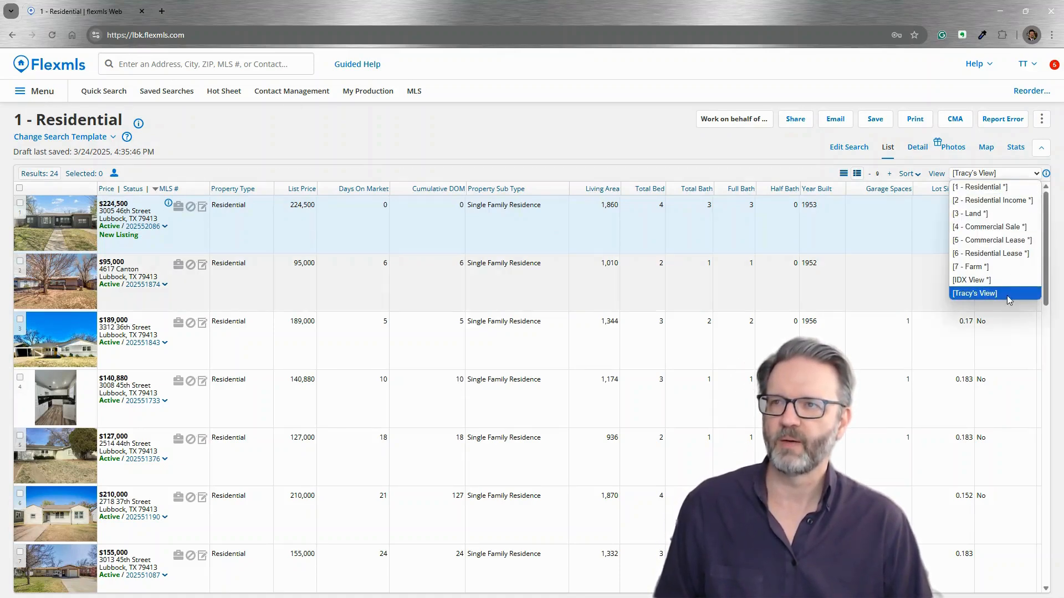
click(610, 147)
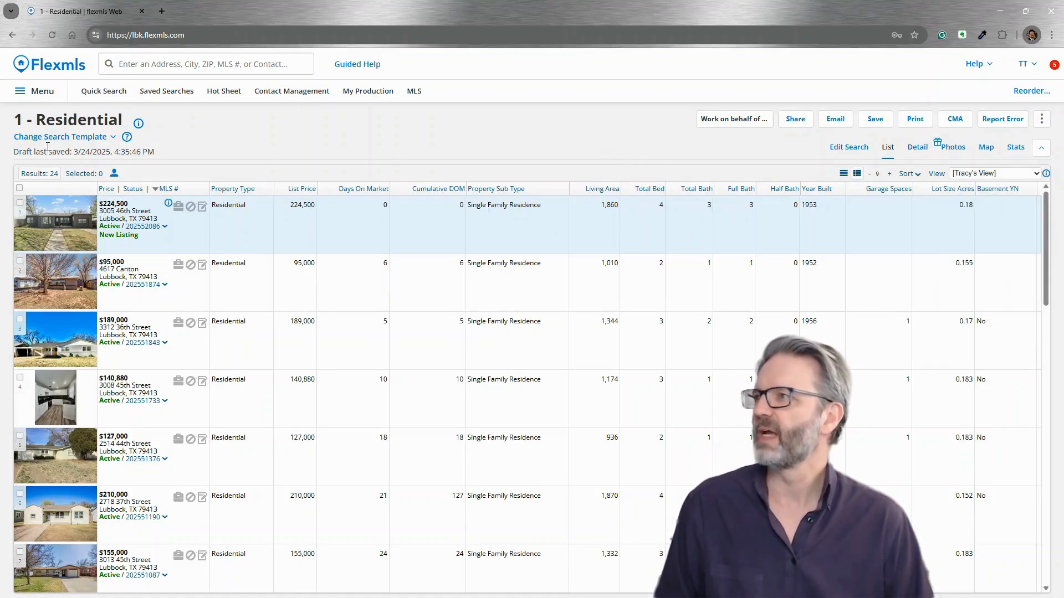
Go to Menu > Preferences > My Views and open Tracy's View for editing
click(43, 93)
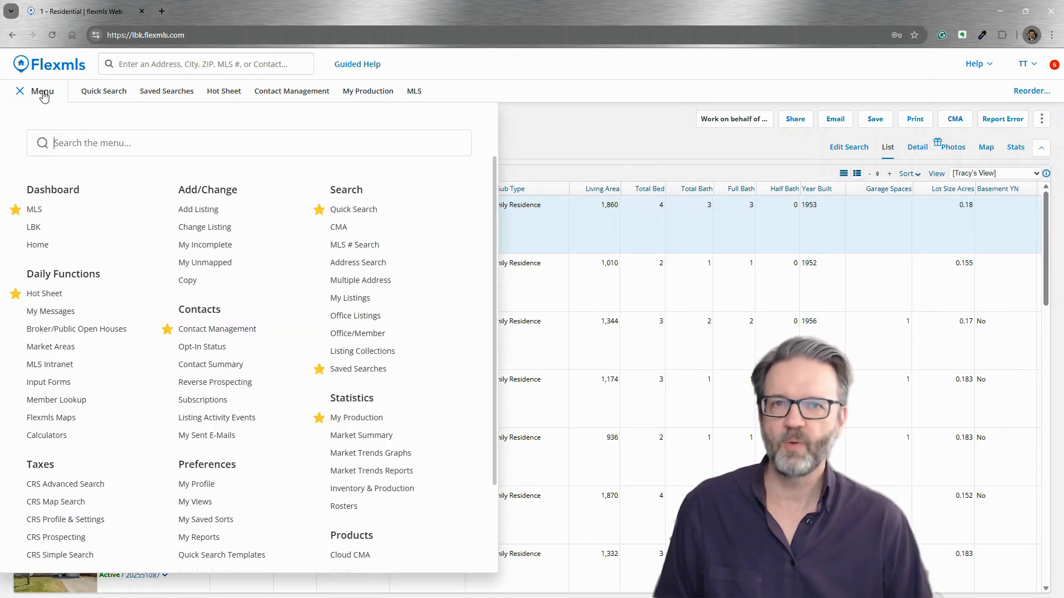
click(211, 504)
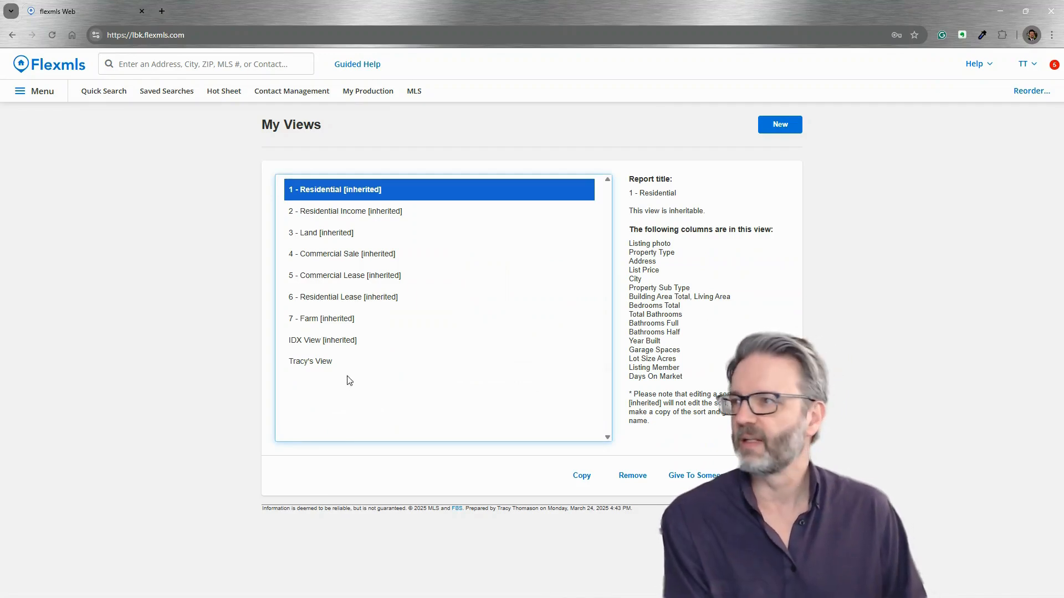
click(303, 368)
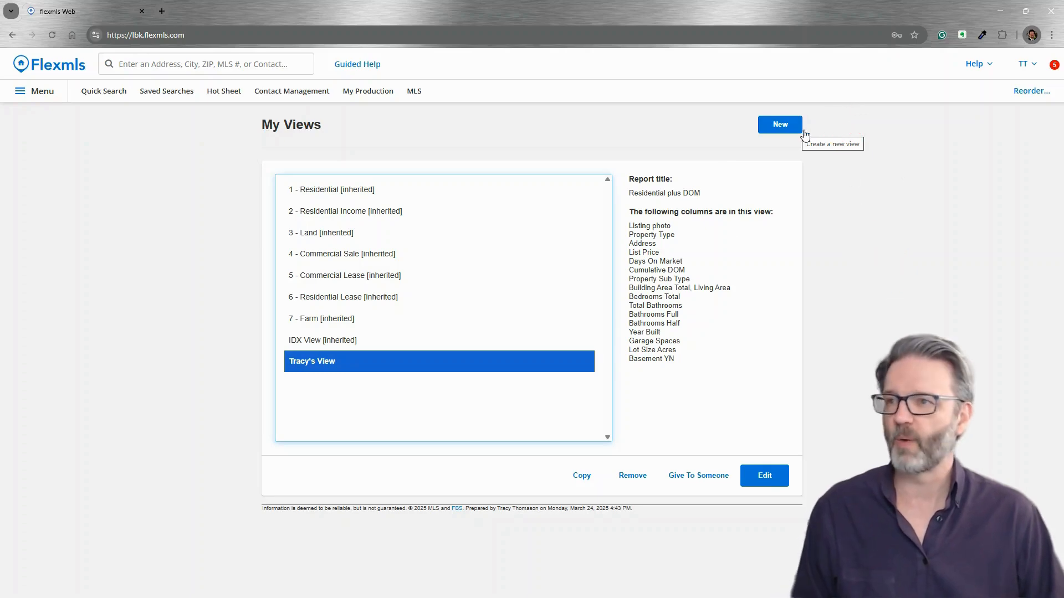
click(765, 476)
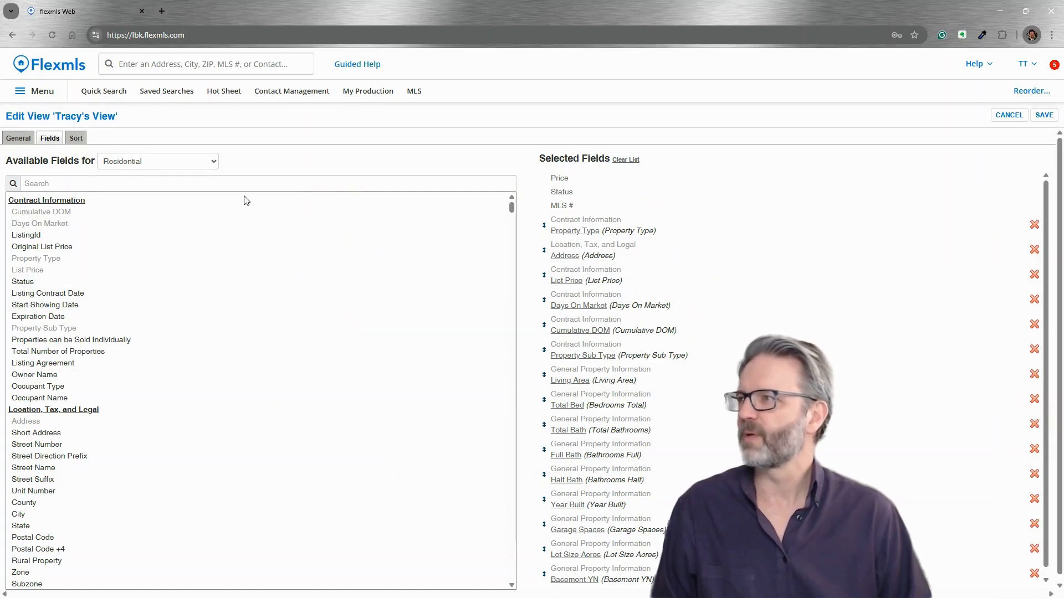
Add List Price/SqFt right after List Price in Tracy's View and save it
click(143, 183)
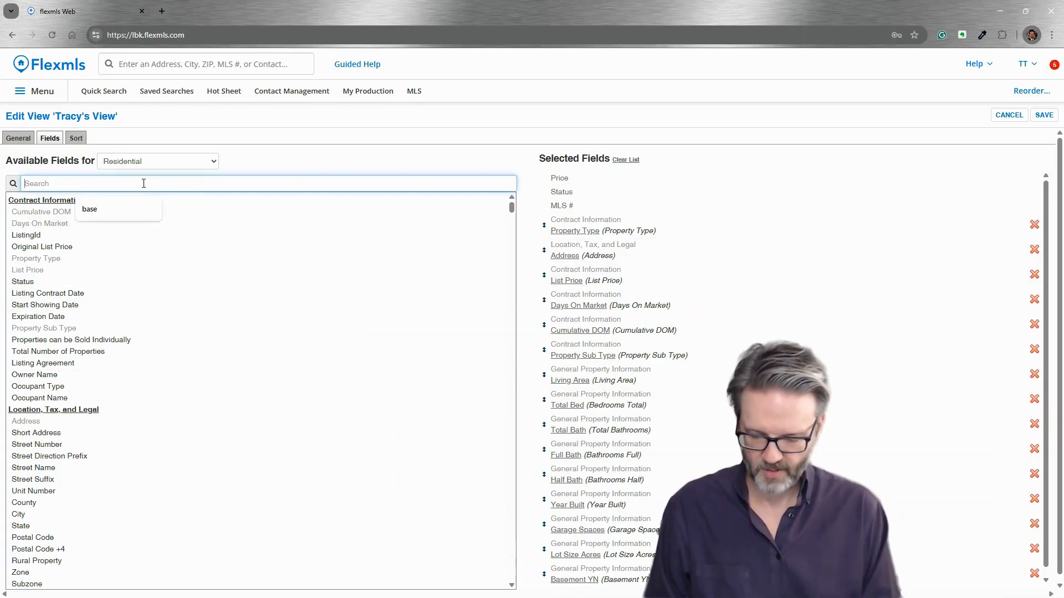
text(sq)
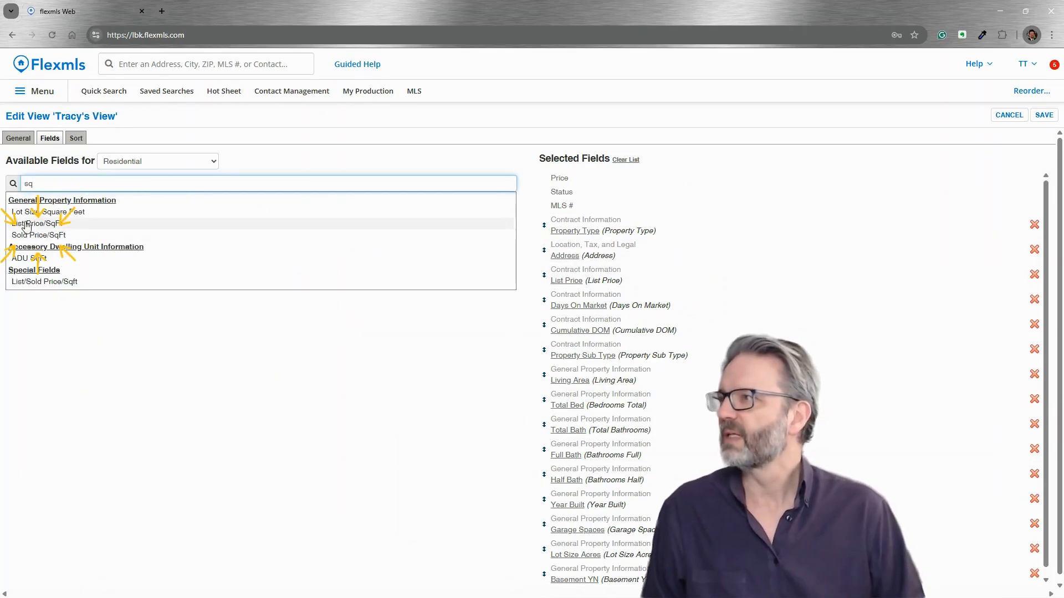
click(65, 225)
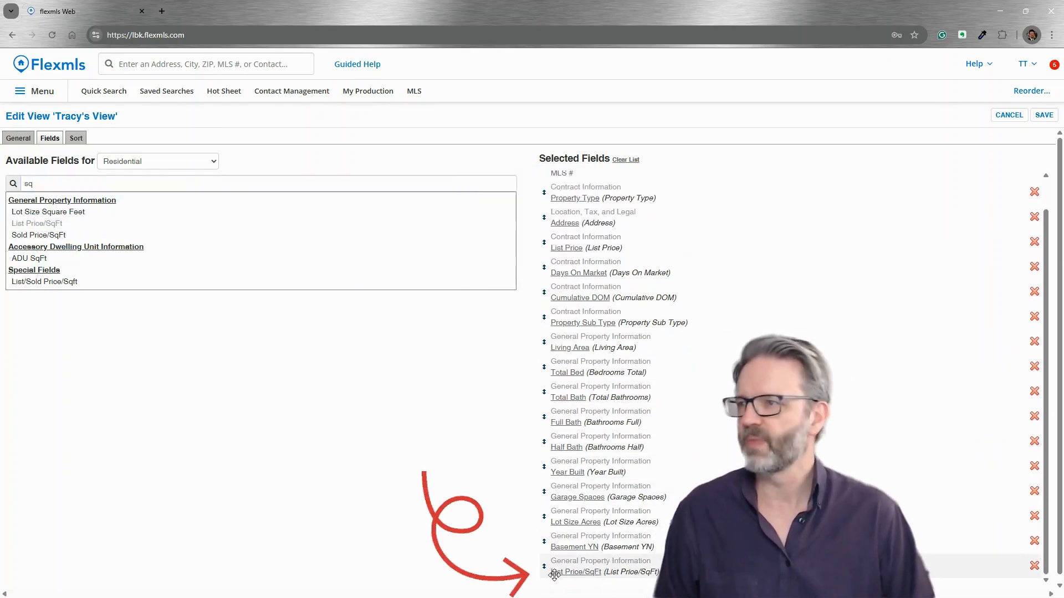
drag(544, 568, 547, 275)
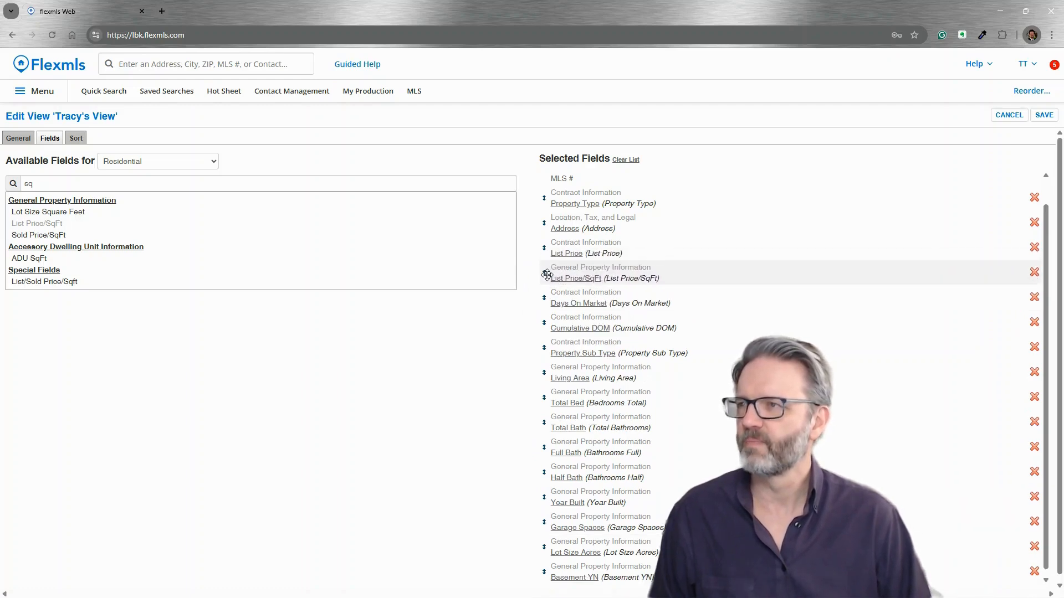
click(1045, 115)
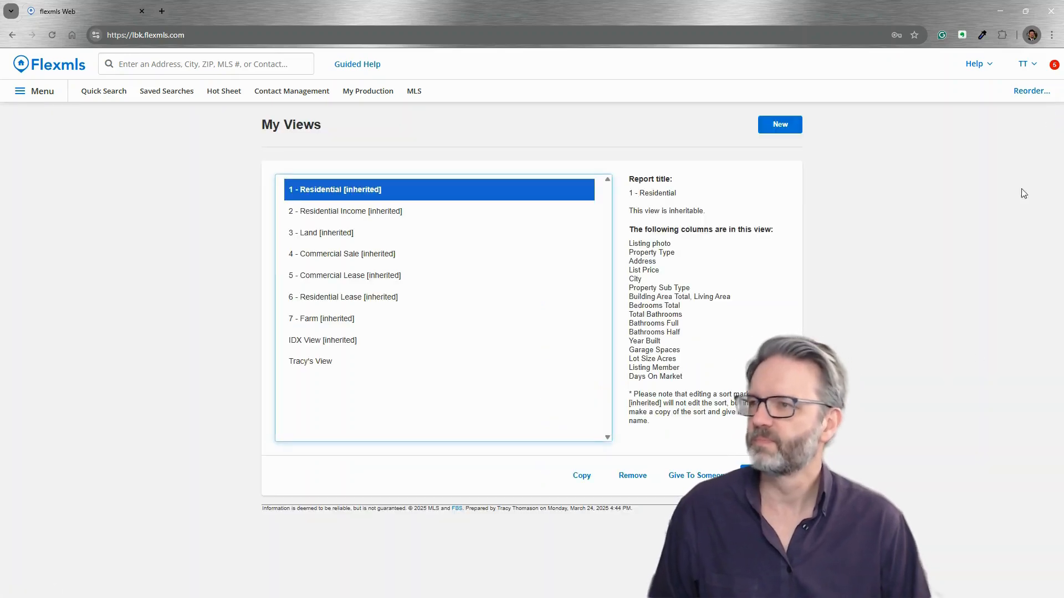
Run a Quick Search within a map rectangle from 34th St to 50th St and list the 24 results
click(93, 94)
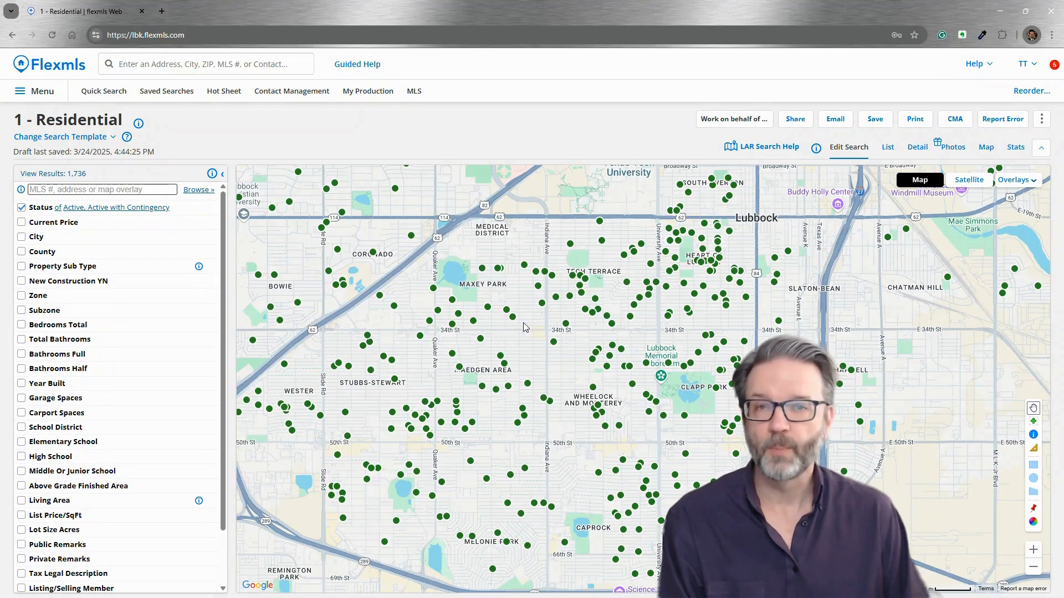
click(1033, 465)
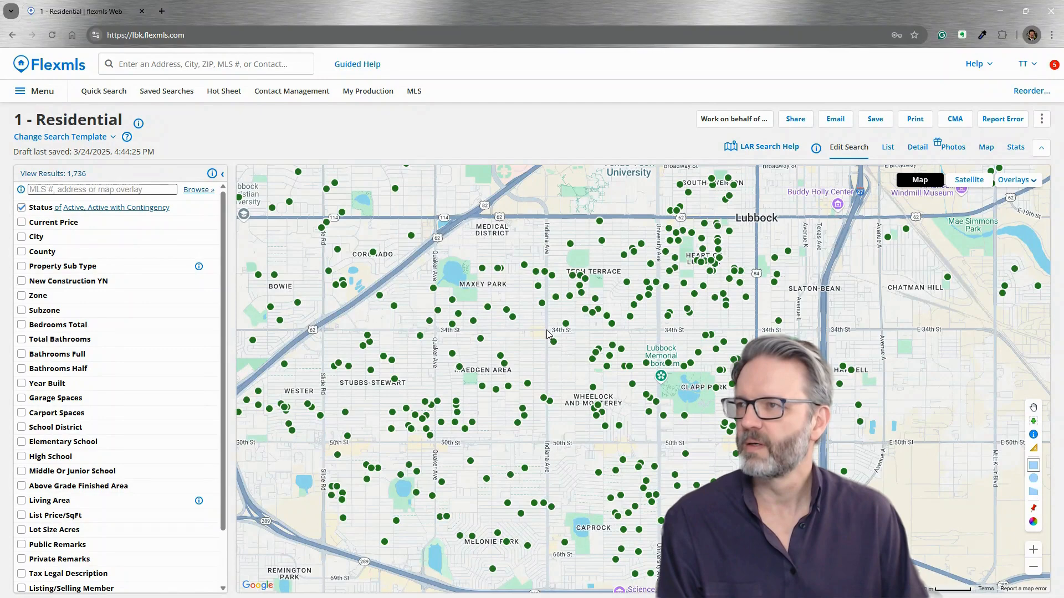
drag(546, 330, 659, 443)
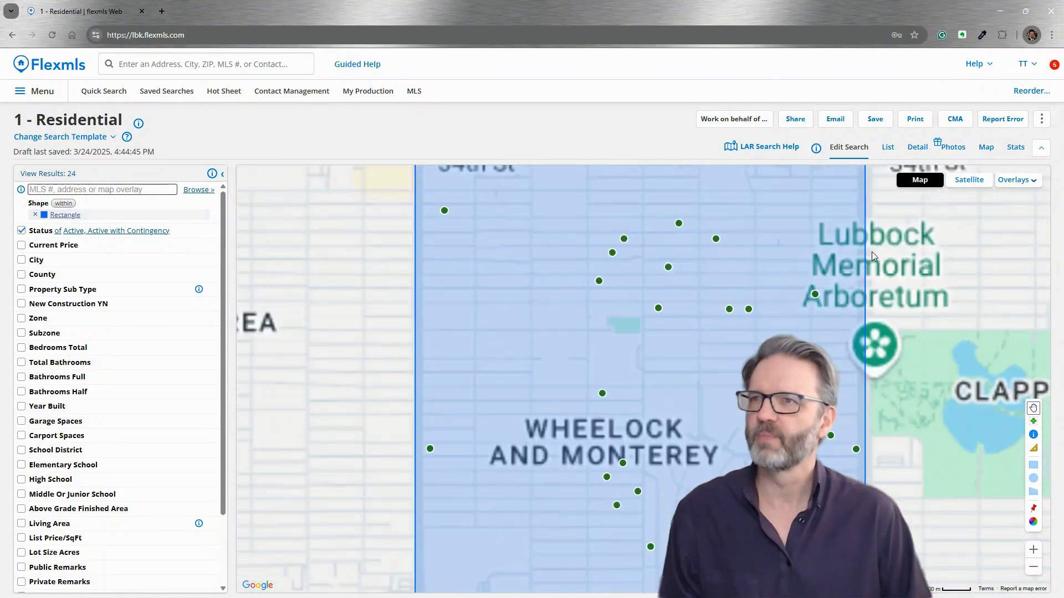
click(888, 147)
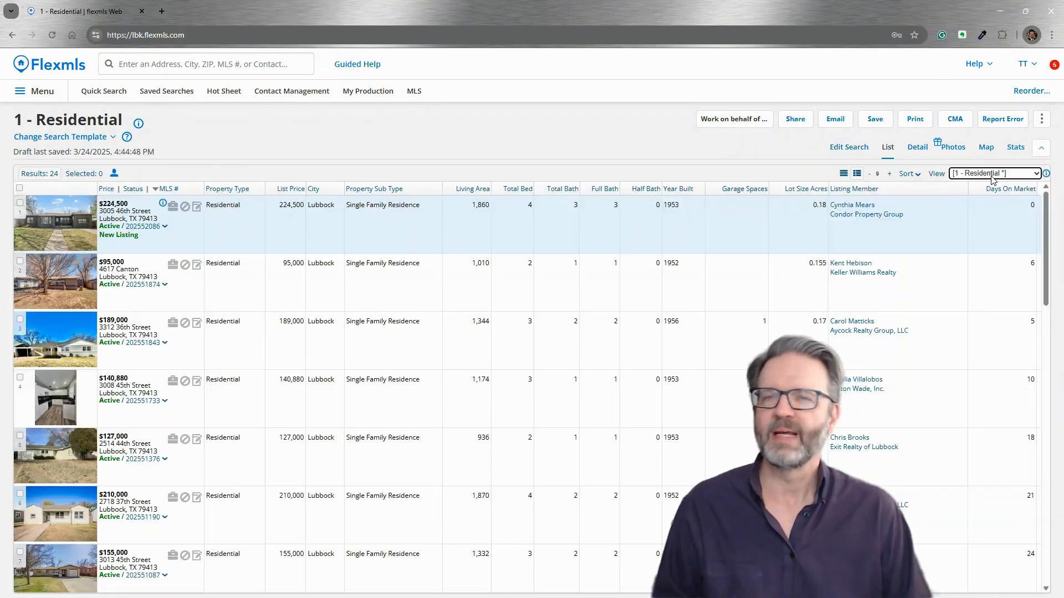
Switch the 24 residential results to Tracy's View from the View dropdown
click(1022, 173)
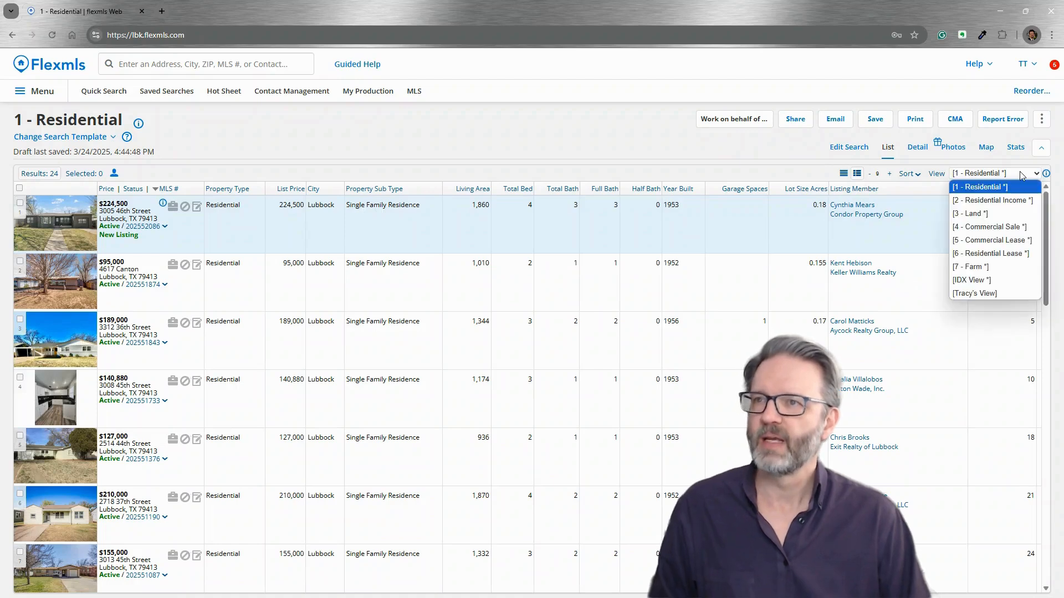
click(993, 294)
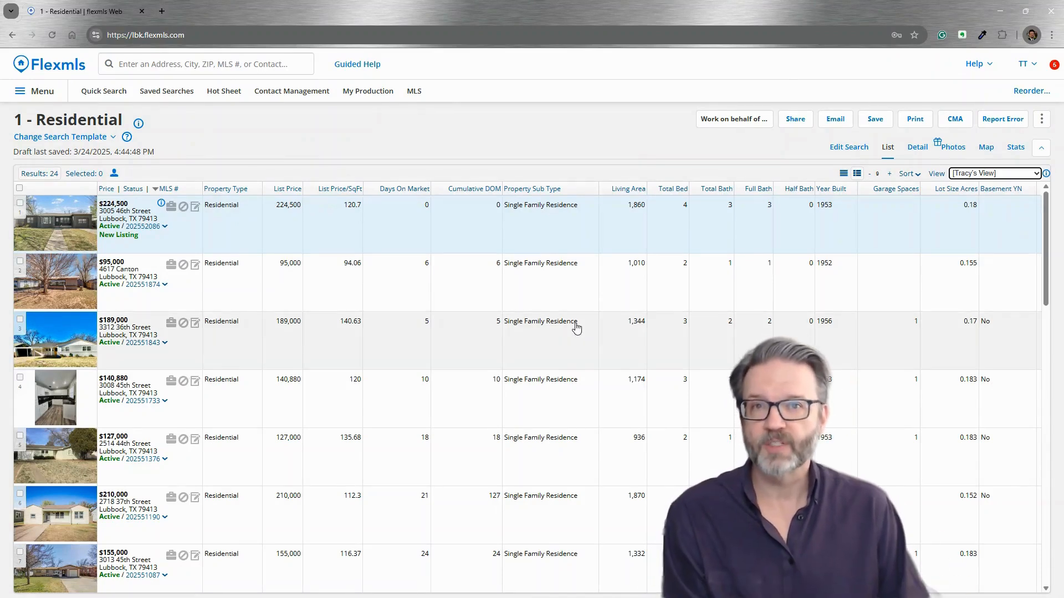
Select Tracy's View on the My Views page and start Give To Someone for sharing it
click(28, 91)
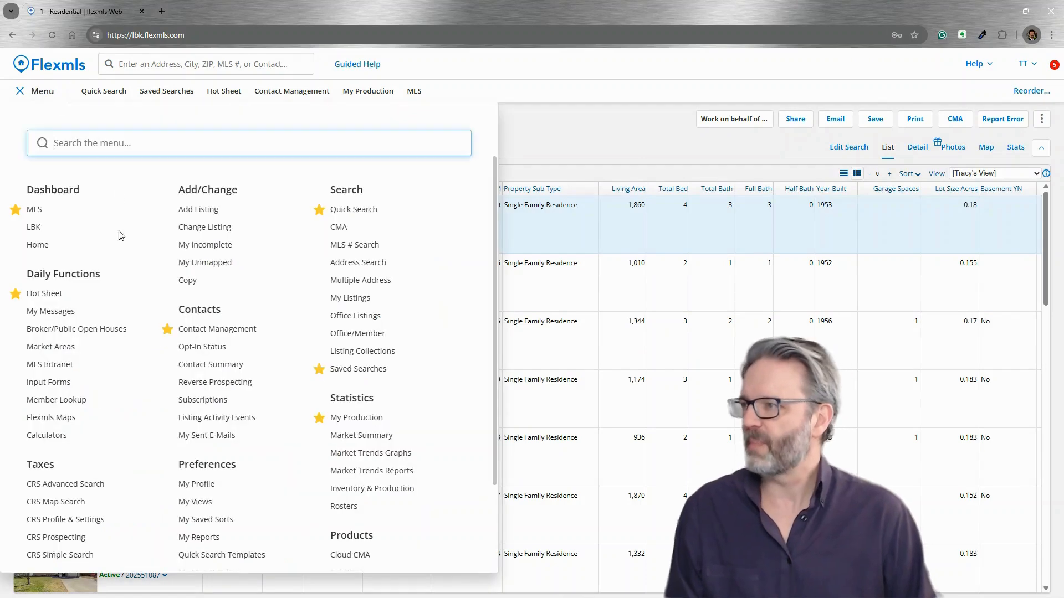
click(199, 505)
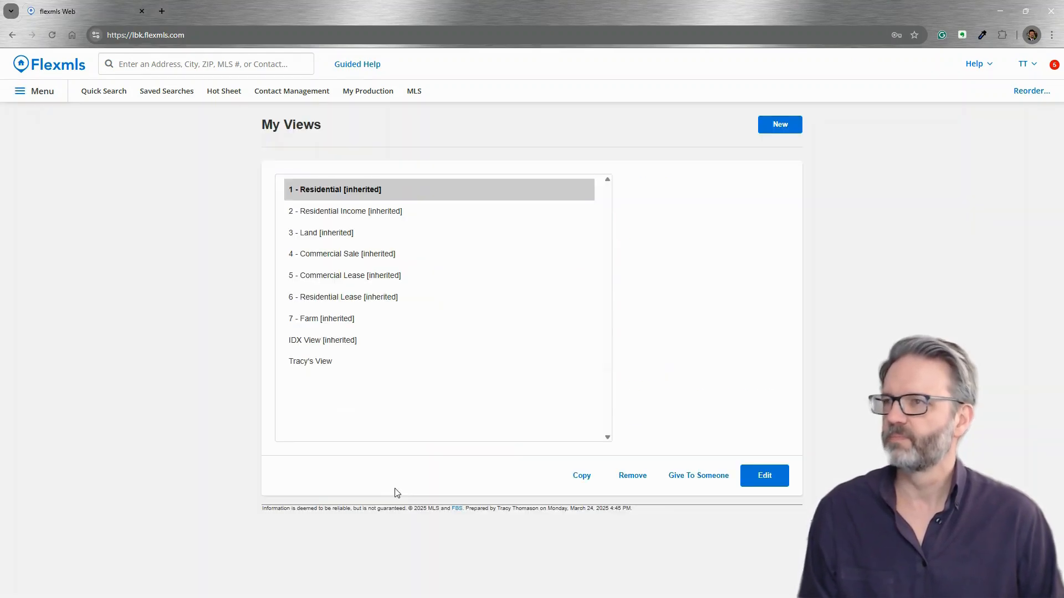
click(309, 361)
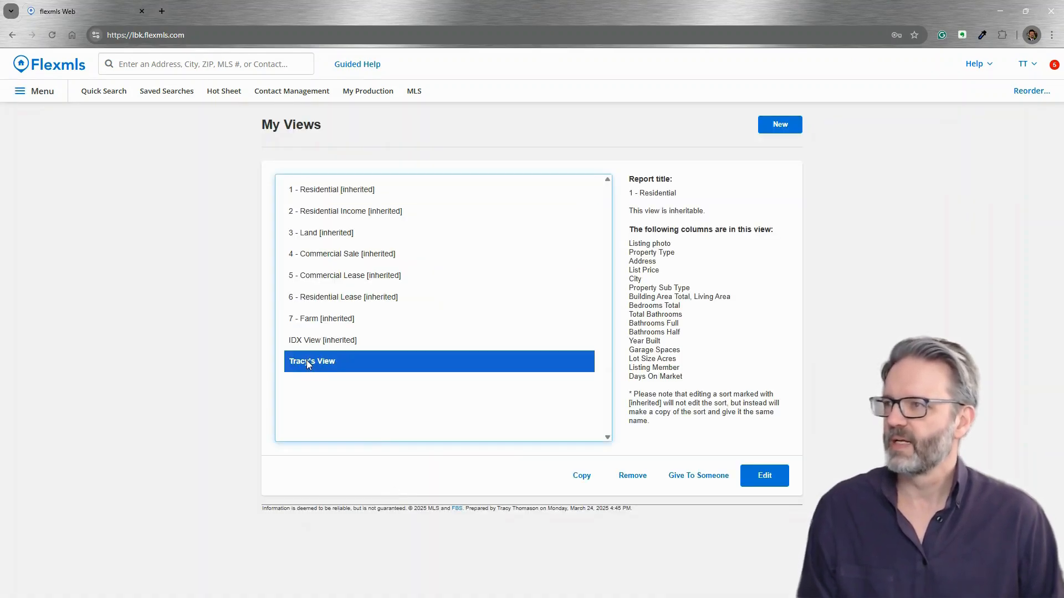
click(695, 481)
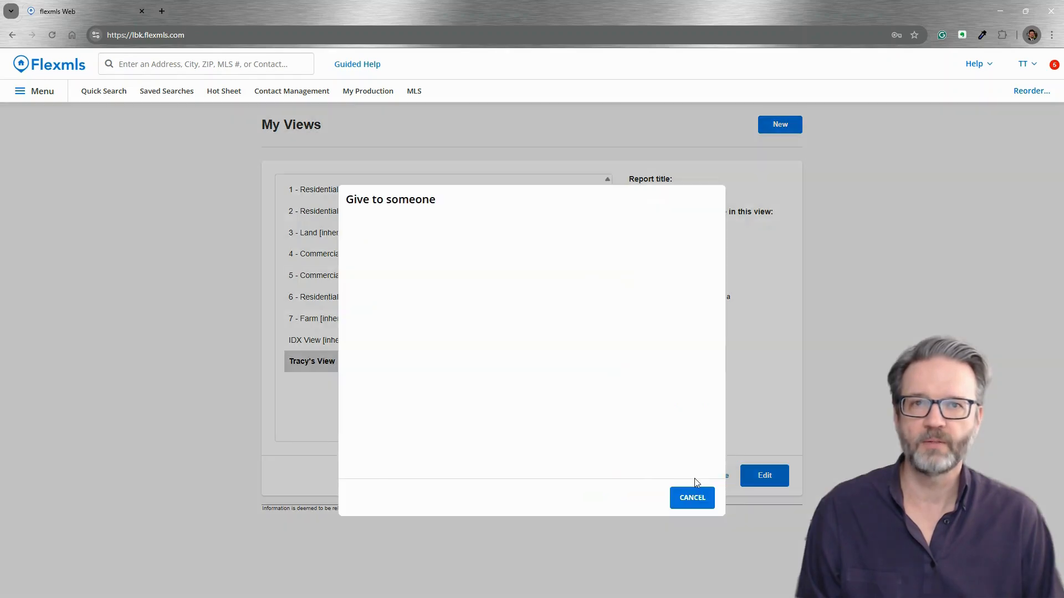